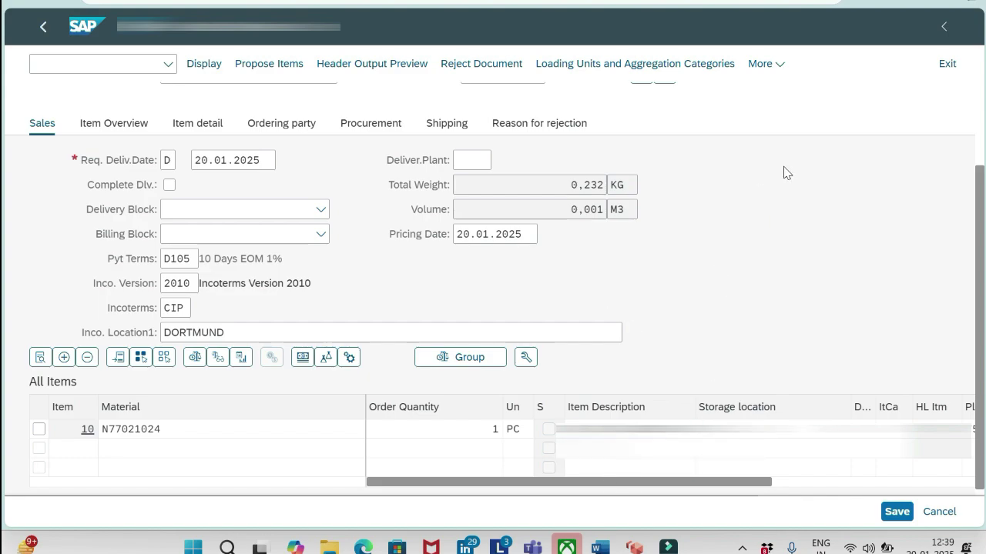
Save the sales order and dismiss the express information message.
click(897, 512)
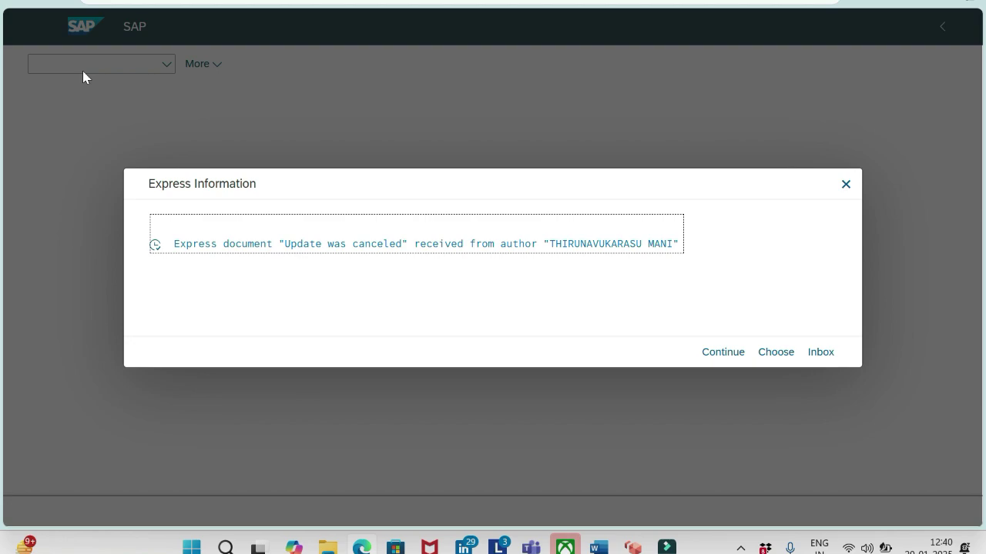
click(720, 352)
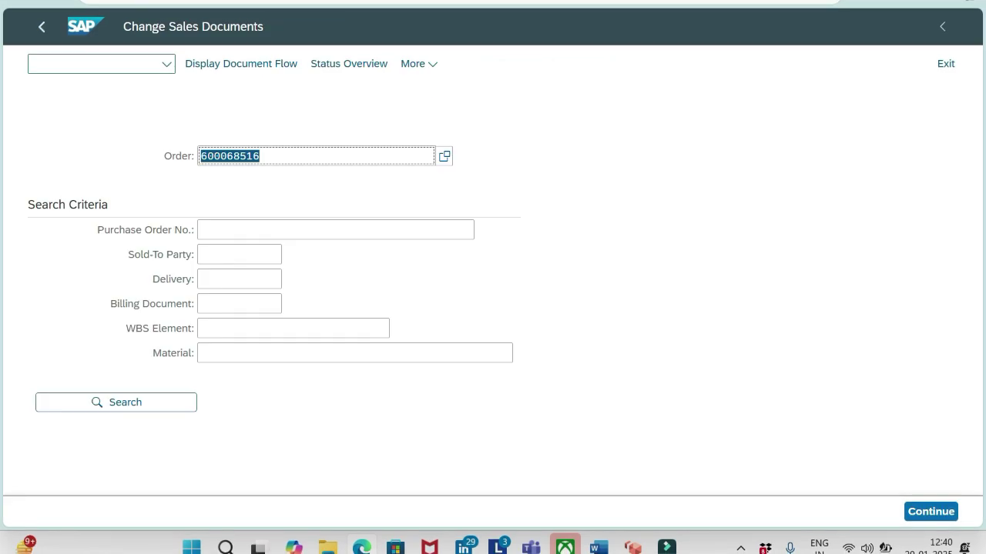
Open the saved sales order from the Change Sales Documents initial screen.
click(265, 146)
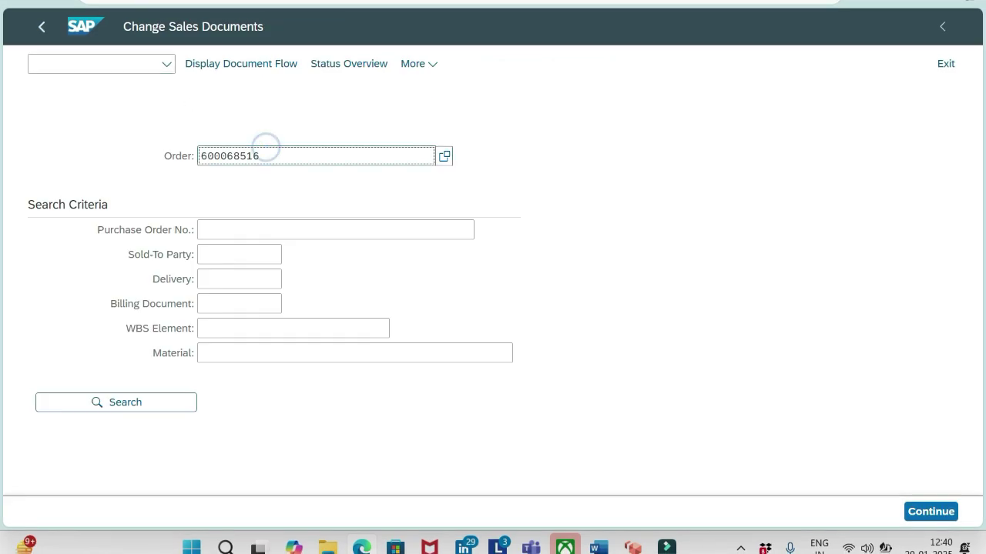
key(Return)
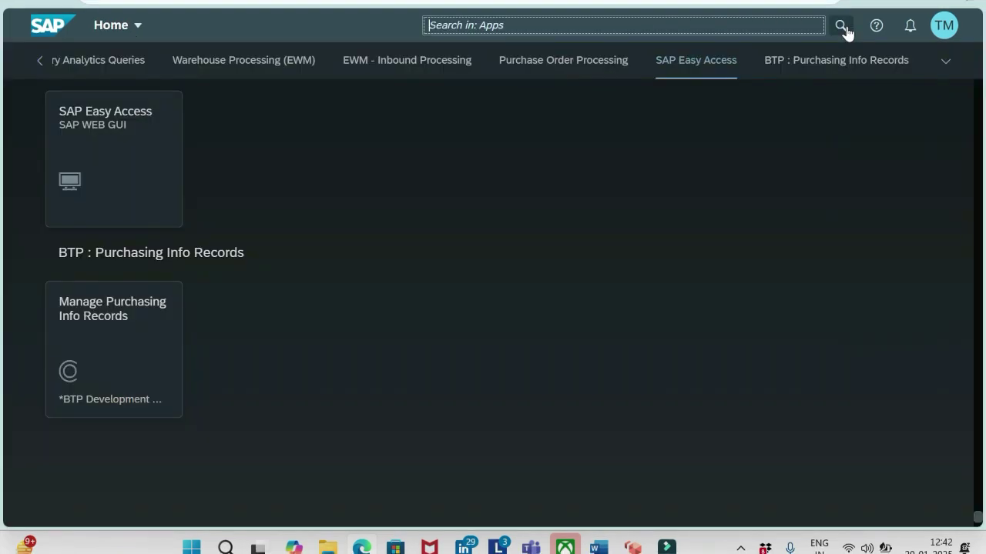
Search the apps for MY INBOX and review the details of the first sales order release task.
text(MY INBOX)
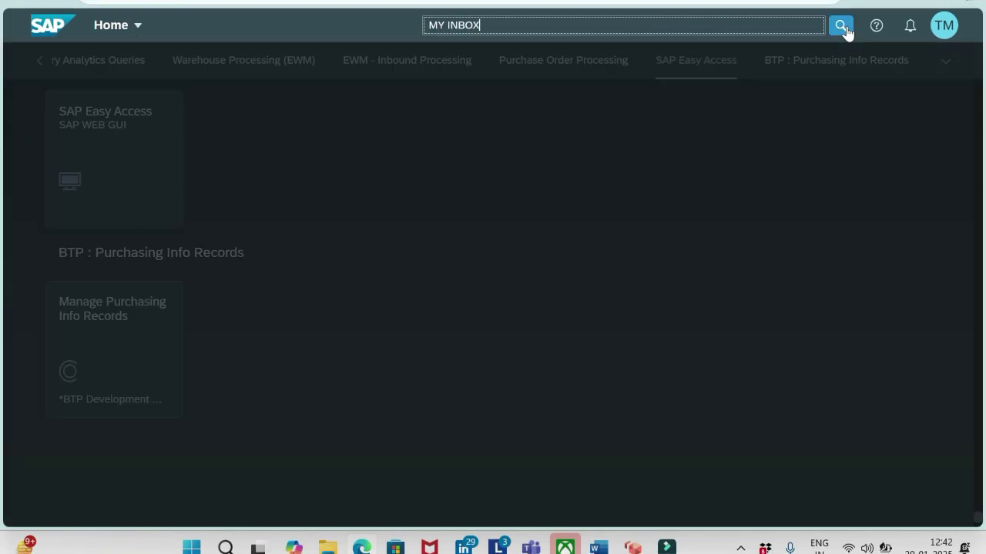
click(845, 29)
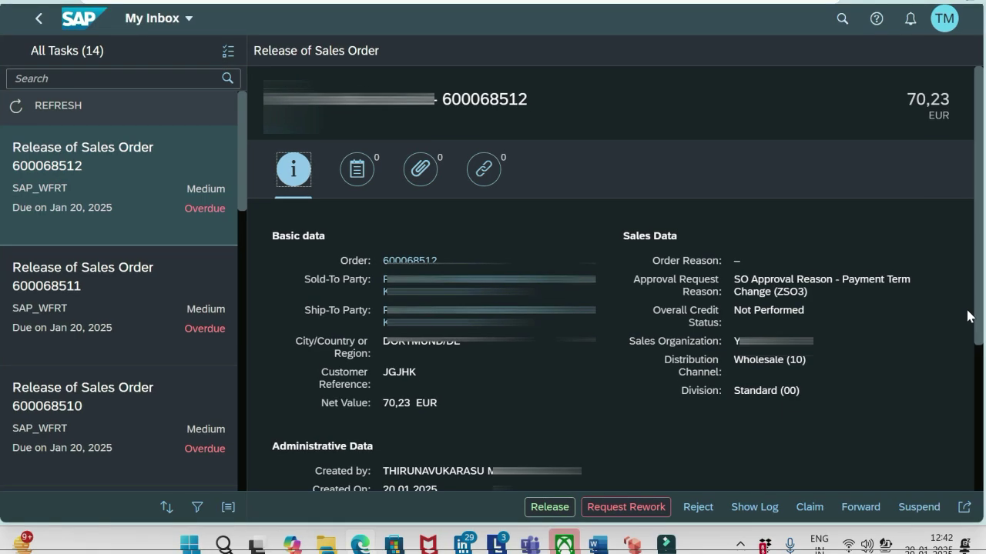
scroll(968, 317, down, 3)
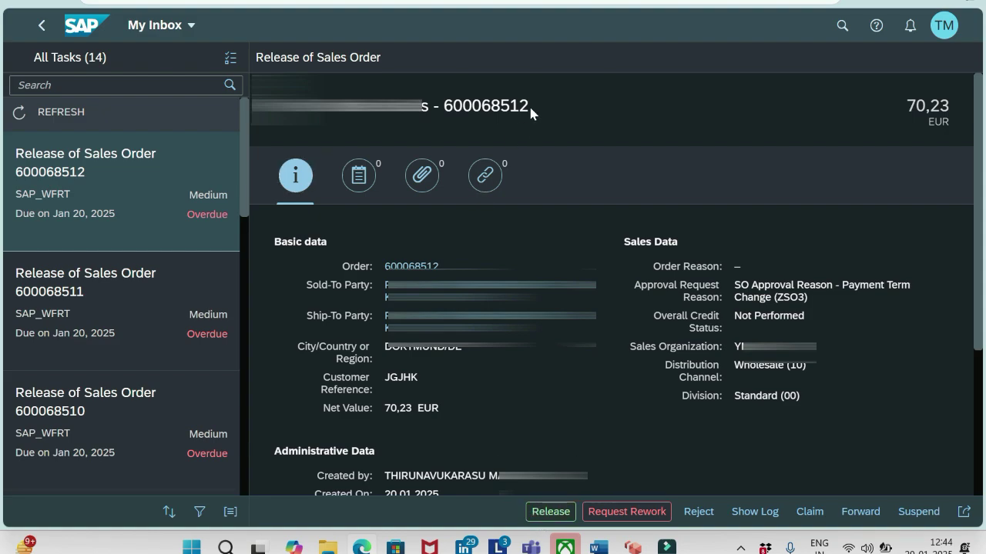
Release the sales order of the first inbox task and submit the decision without a note.
drag(471, 106, 443, 113)
double_click(444, 113)
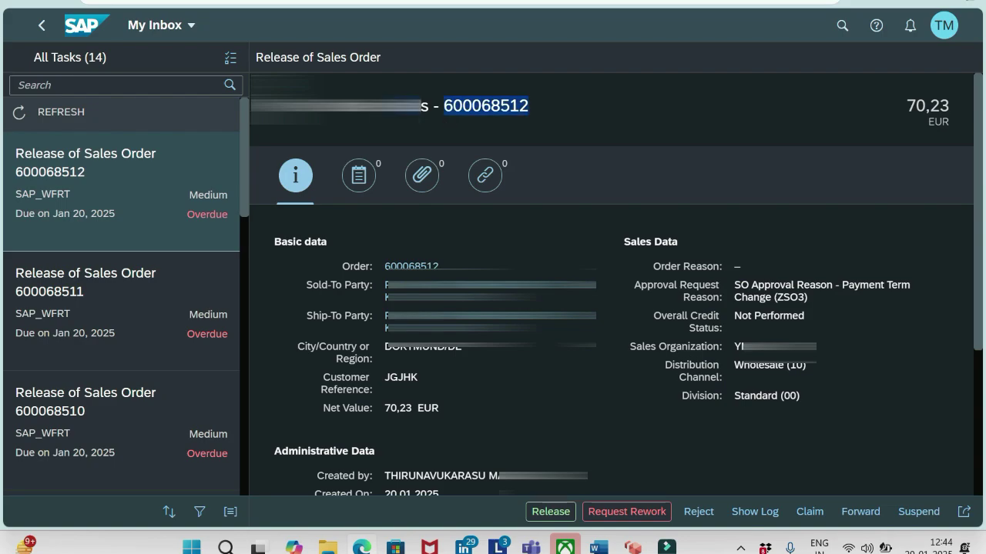
click(548, 515)
click(528, 339)
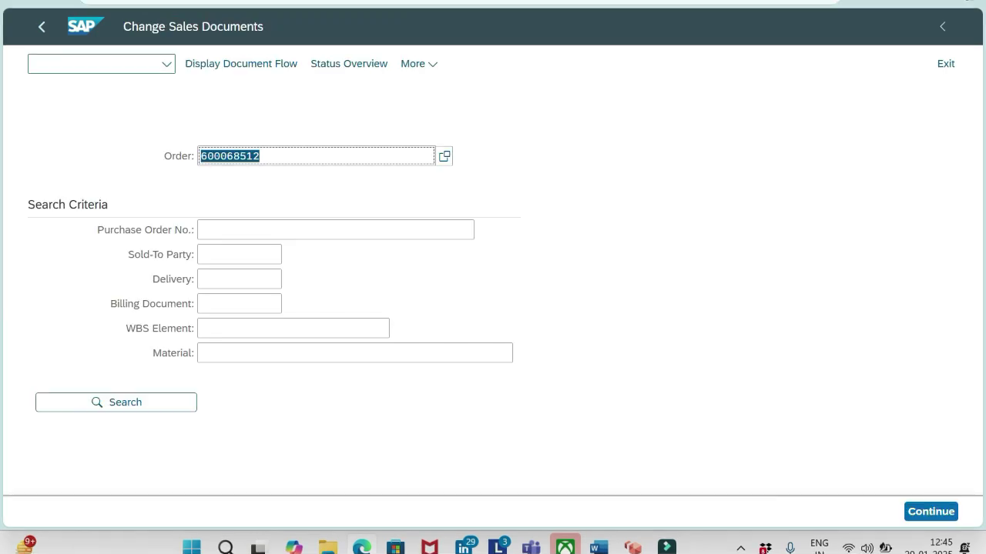
Start transaction VA02 and try to open the first task's sales order for changing.
key(Return)
click(40, 62)
text(/NVA02)
key(Return)
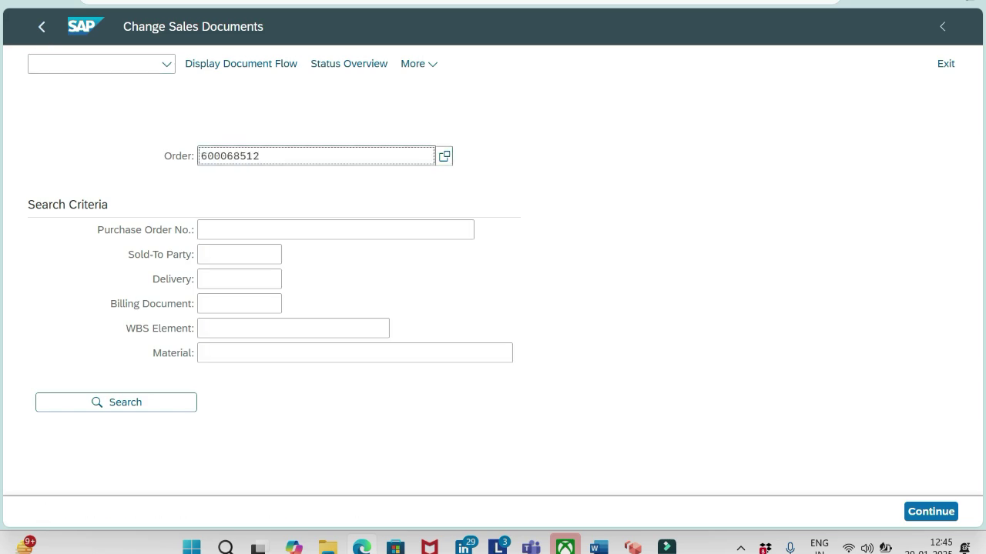
key(Return)
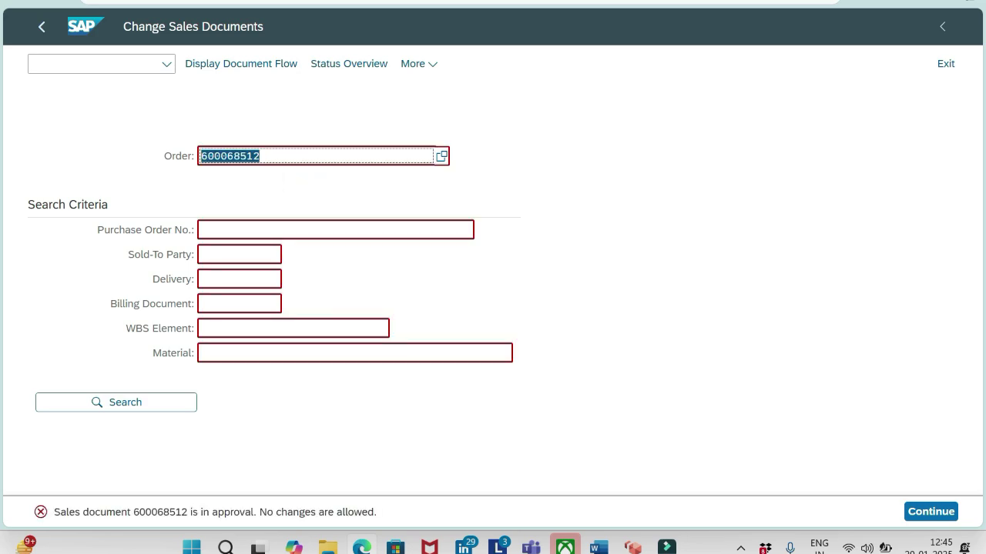
click(268, 158)
key(BackSpace)
text(1)
key(Return)
Display the same sales order with transaction VA03 and check its header approval status.
click(116, 65)
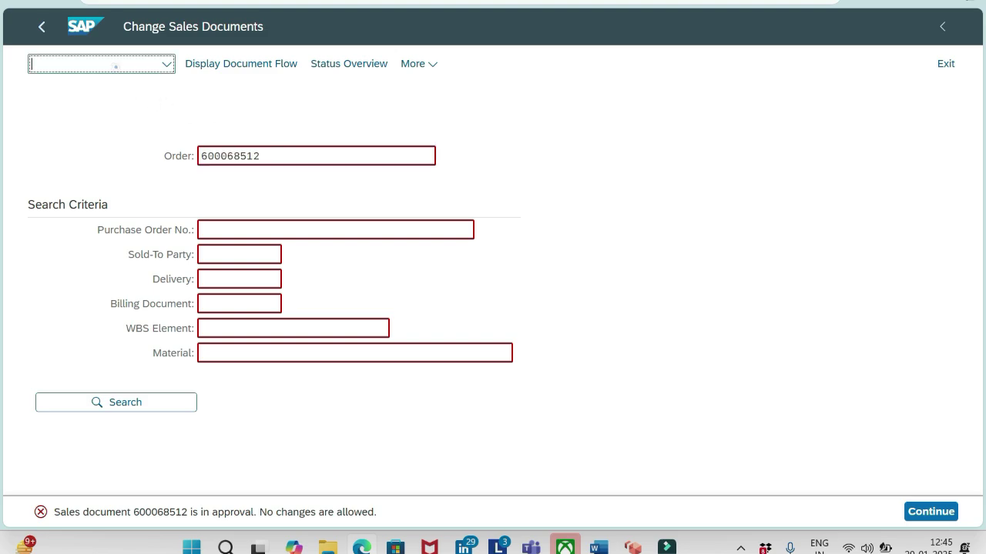
text(/NVA03)
key(Return)
key(Return)
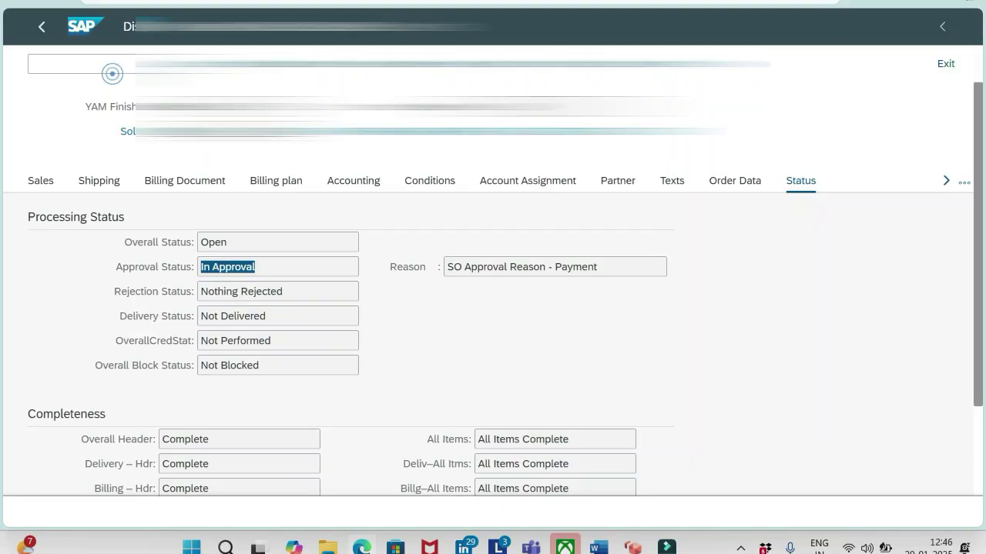
Return to transaction VA02 and try again to open the sales order for changing.
click(108, 69)
text(/NVA02)
key(Return)
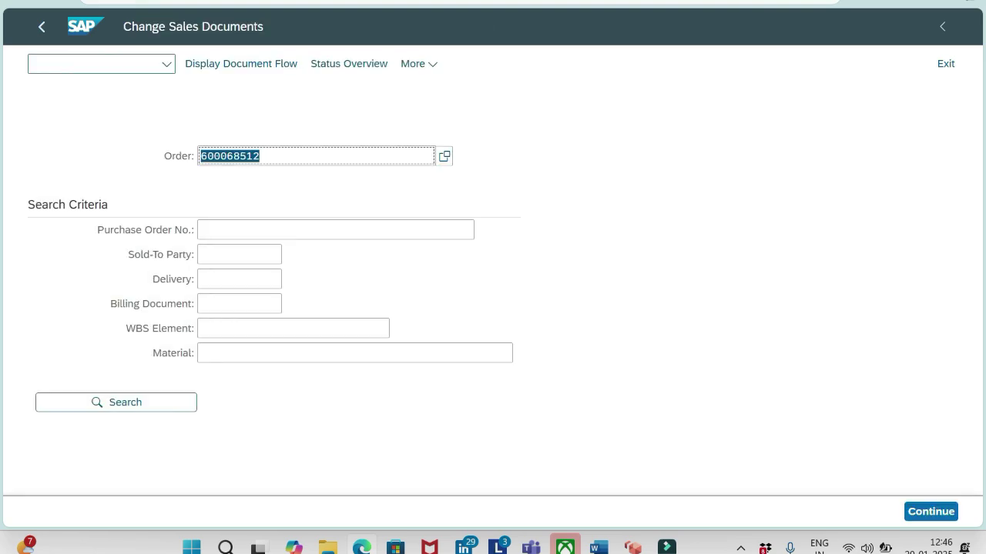
key(Return)
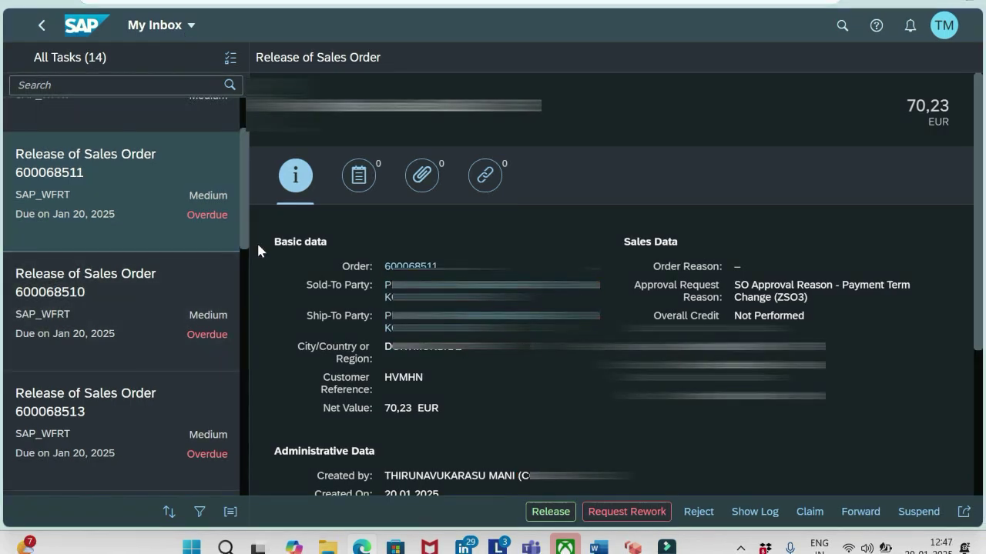
Request rework for the selected sales order release task in My Inbox and submit it with the decision note "Check the payment terms".
click(616, 512)
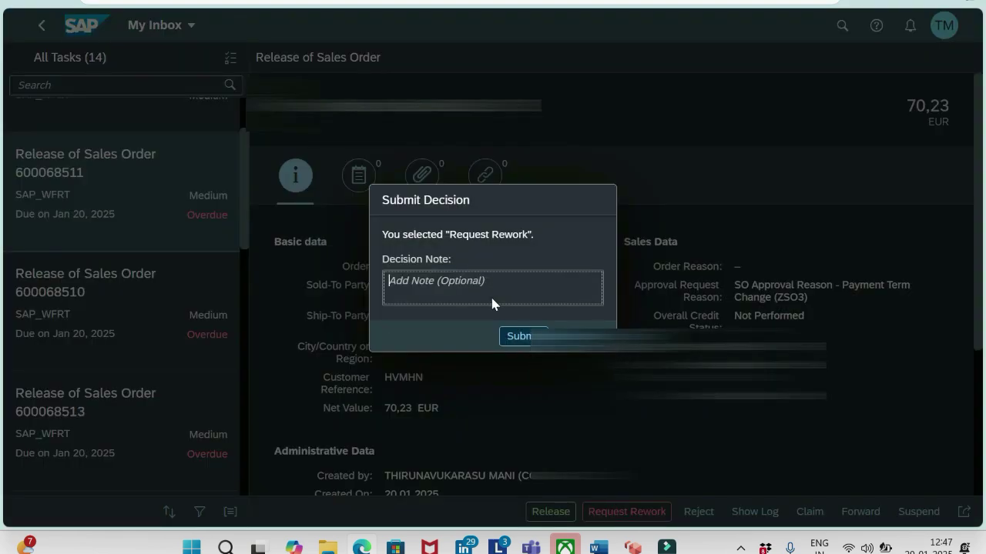
text(Check)
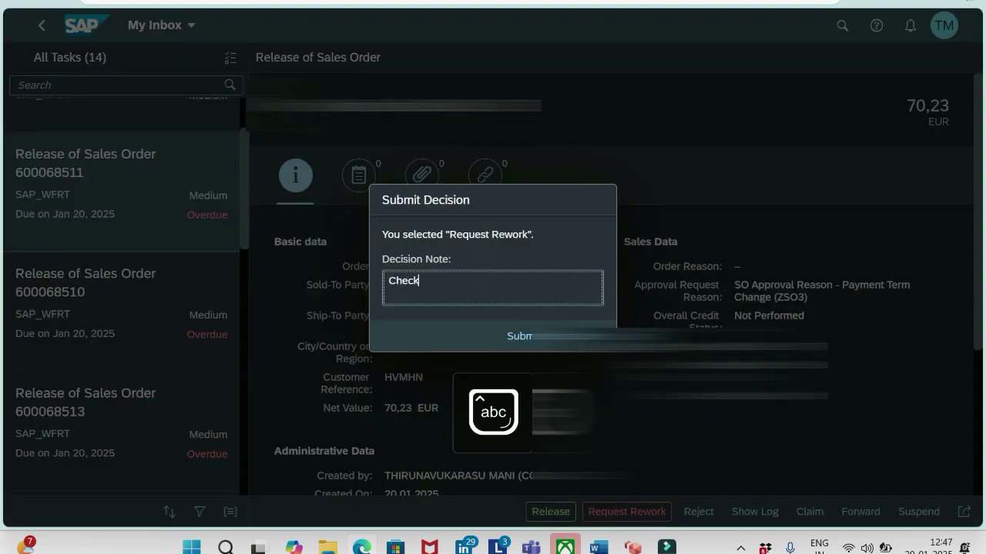
text( the a)
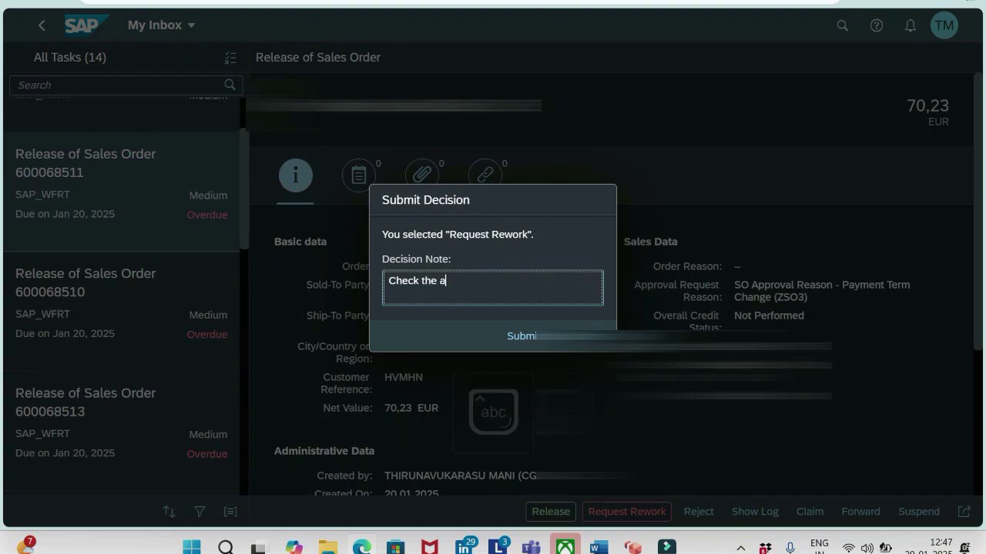
key(BackSpace)
text(payment term)
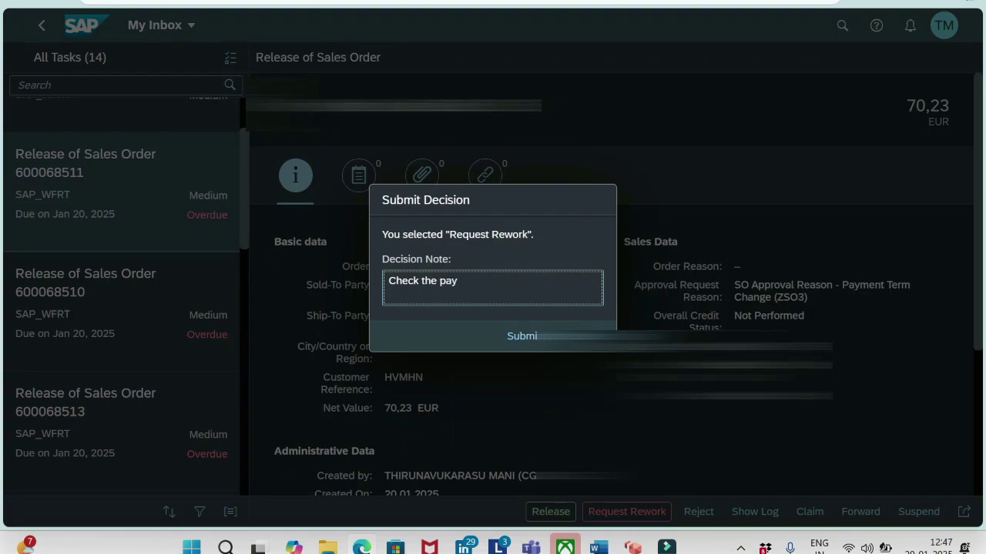
text(s)
click(517, 337)
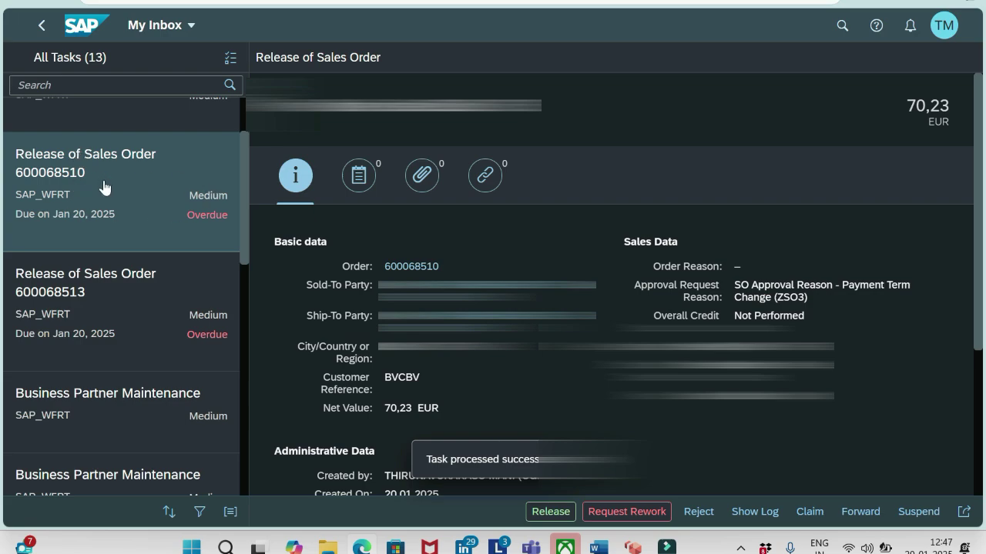
Refresh the inbox task list and open the new Rework of Sales Order task.
drag(244, 191, 246, 165)
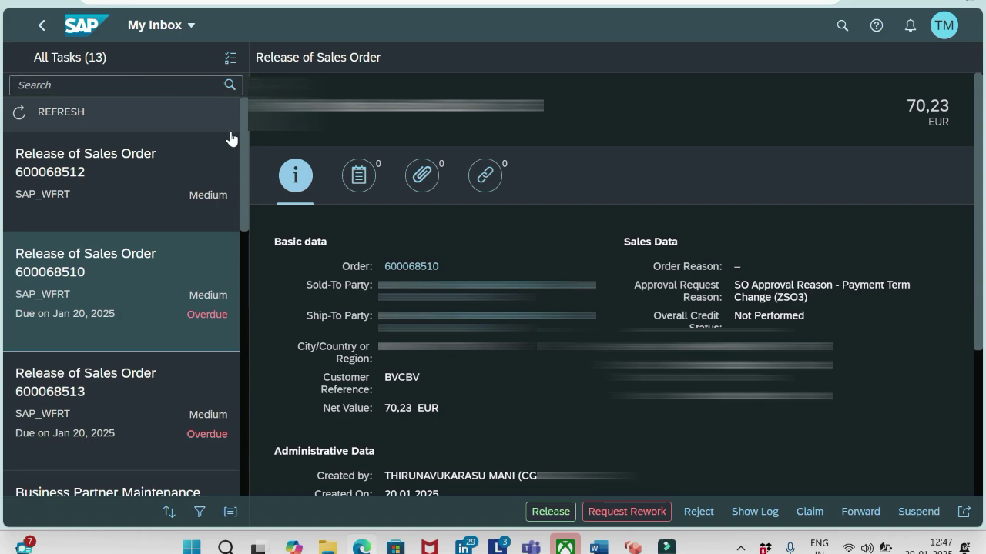
click(37, 119)
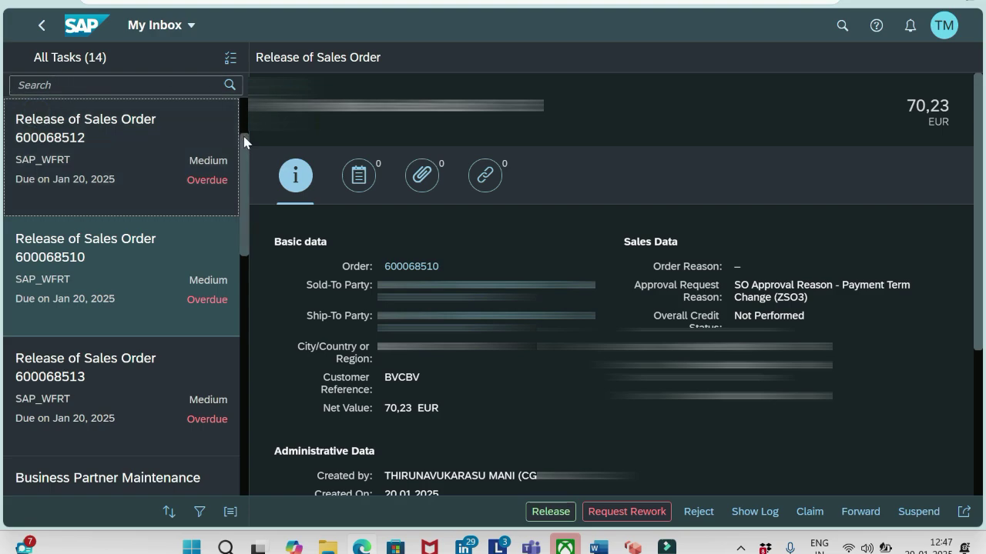
drag(245, 138, 244, 102)
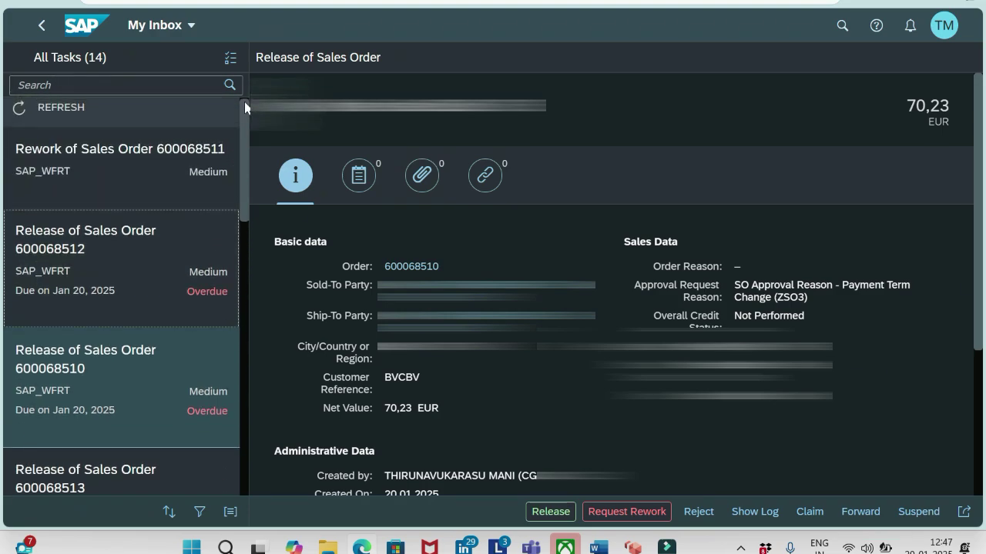
click(106, 178)
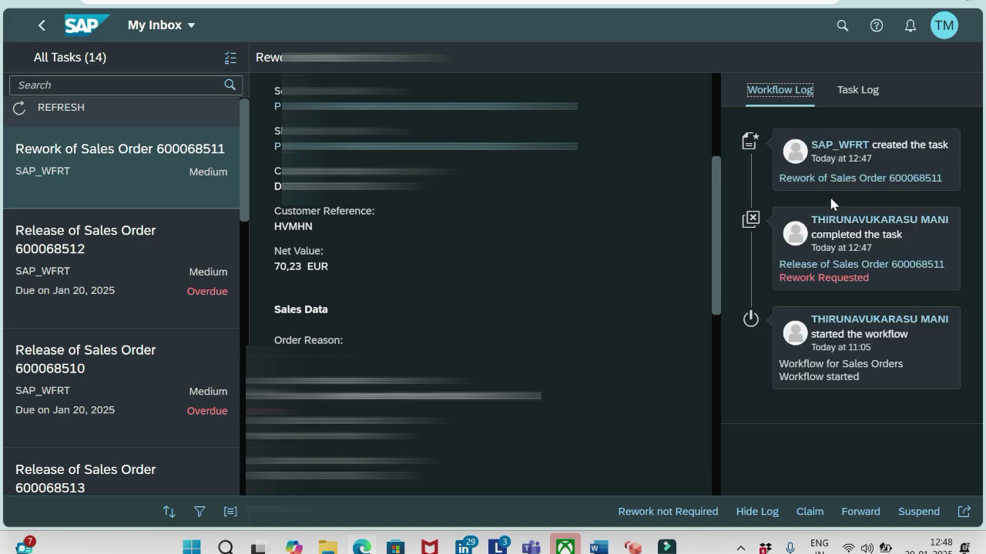
Examine the rework task's task log and the comment recorded with the rework request.
click(857, 94)
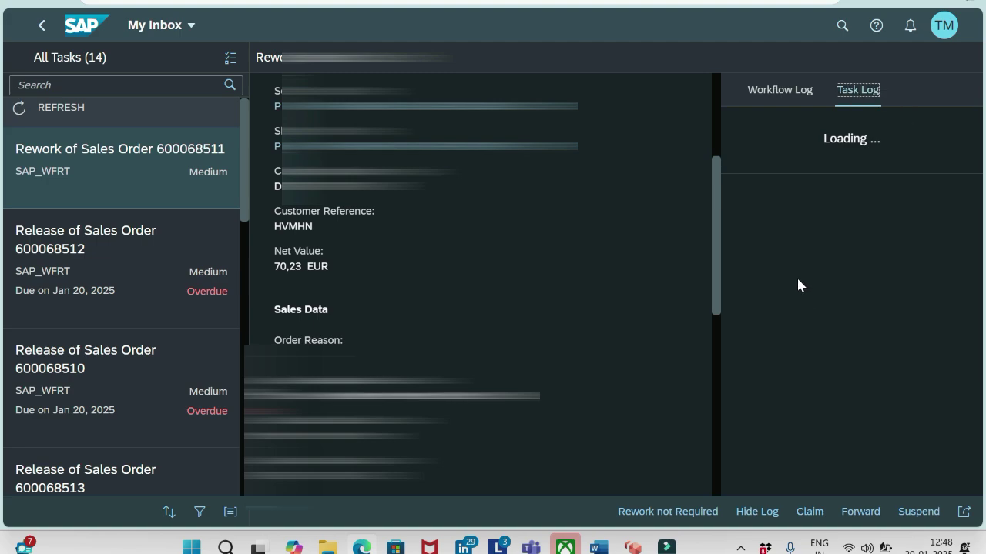
key(Tab)
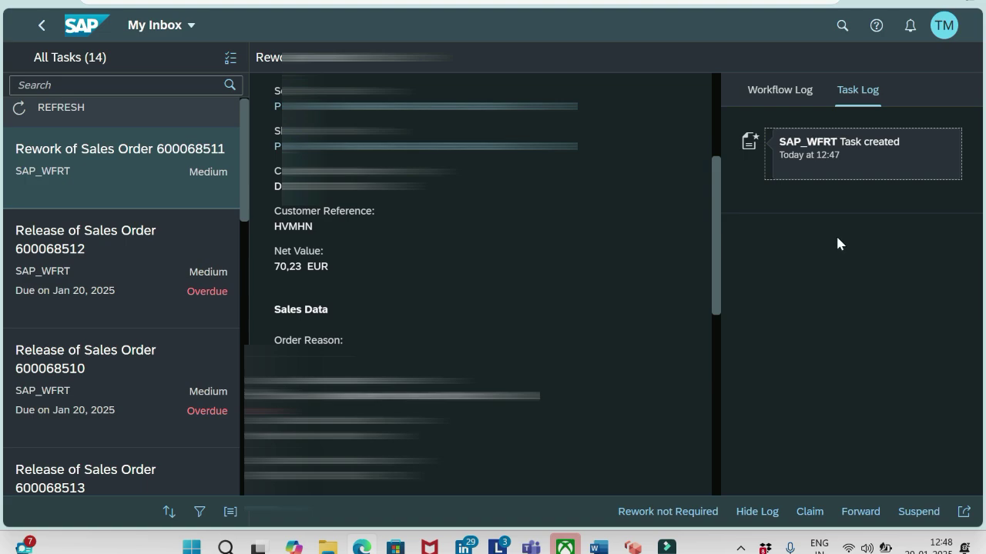
drag(713, 278, 708, 396)
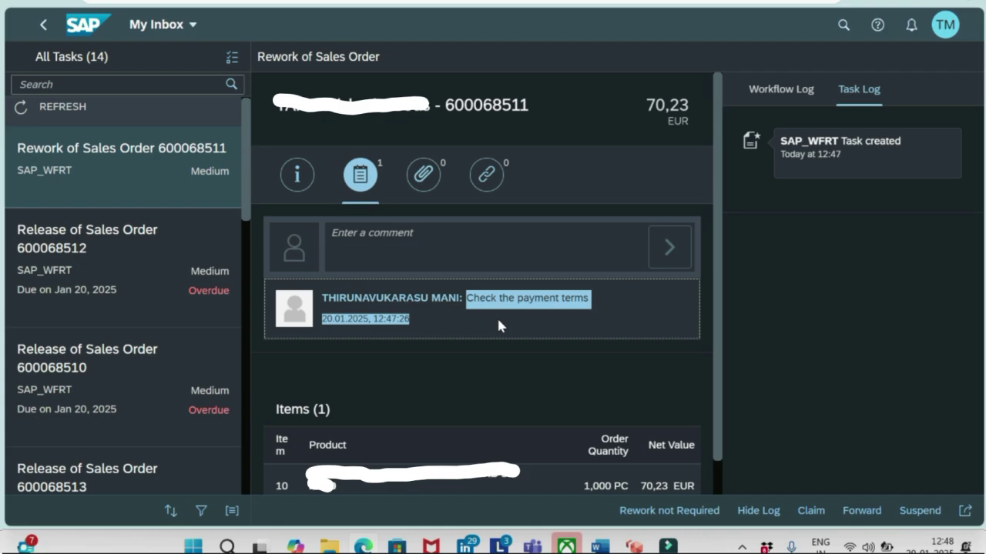
Select the release task directly below the rework task, release its sales order and submit the decision.
click(76, 268)
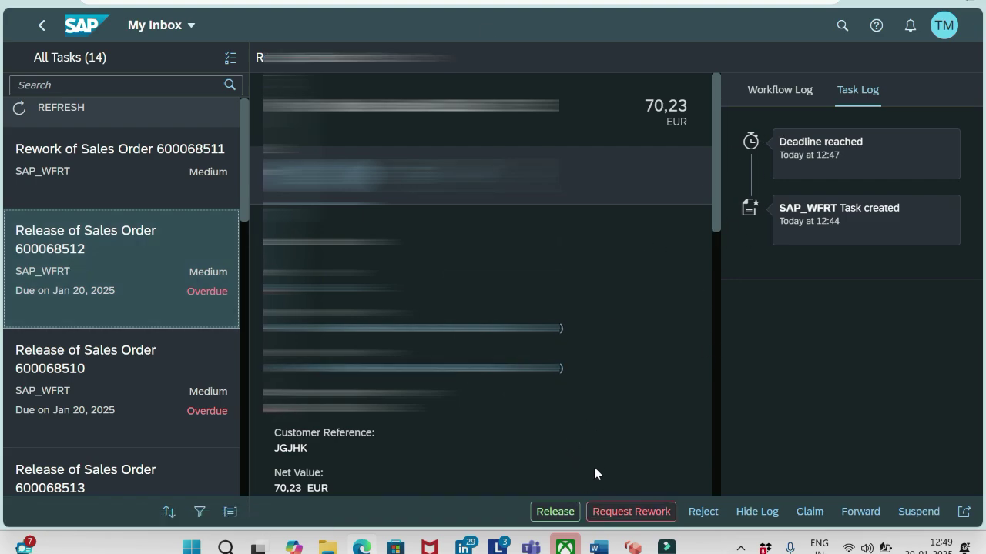
click(566, 514)
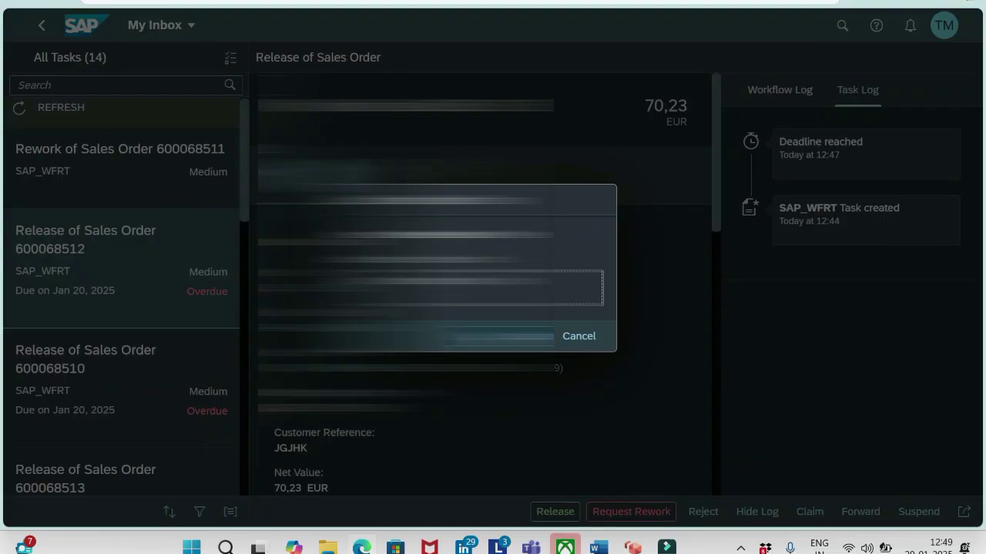
click(581, 339)
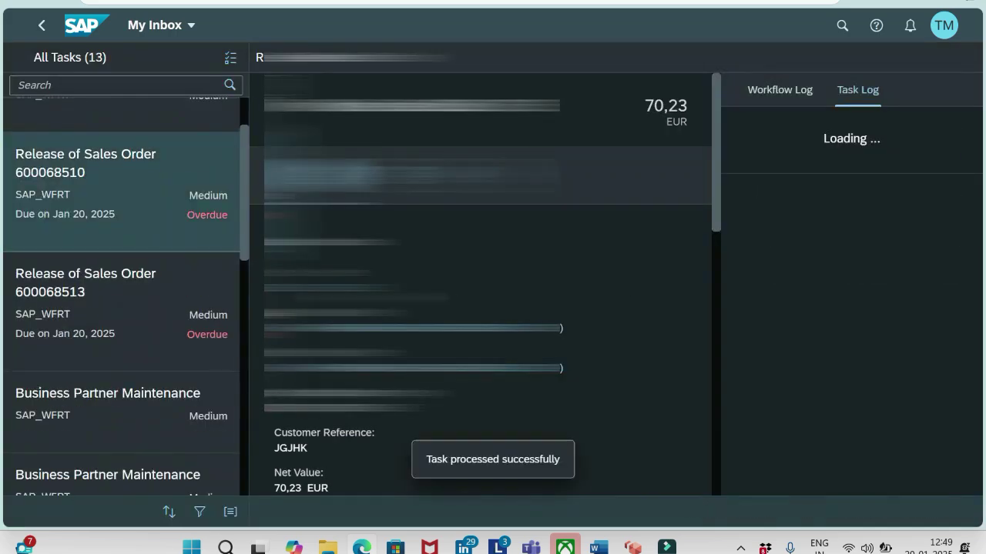
Refresh the inbox task list to check for remaining release tasks of the order.
scroll(242, 165, up, 2)
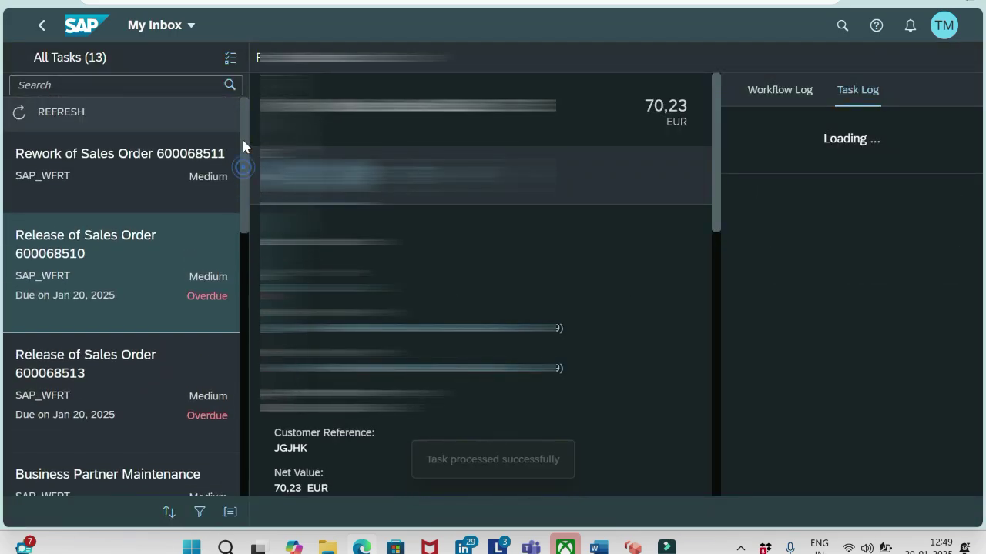
click(19, 114)
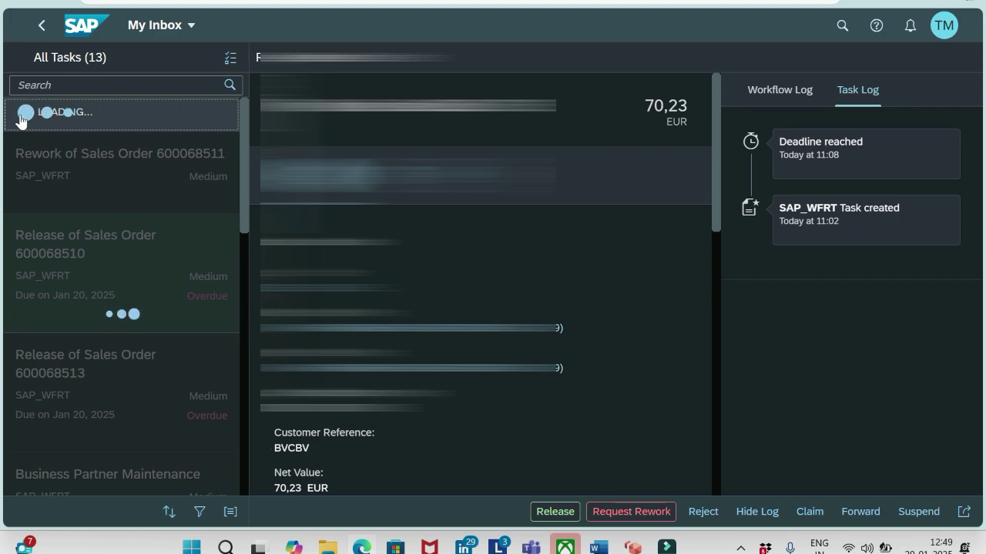
scroll(244, 202, up, 2)
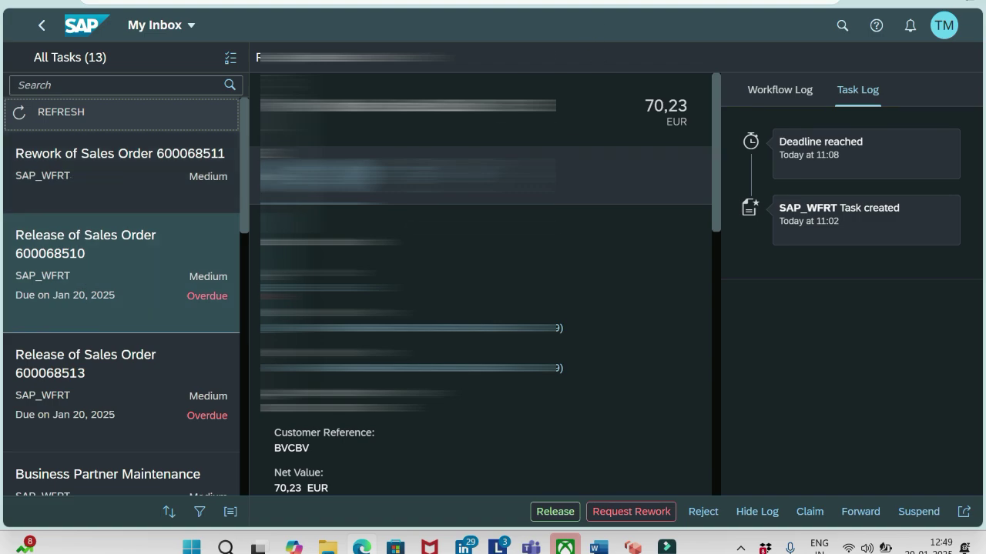
Switch back to Change Sales Documents and try to open the released sales order.
click(500, 1)
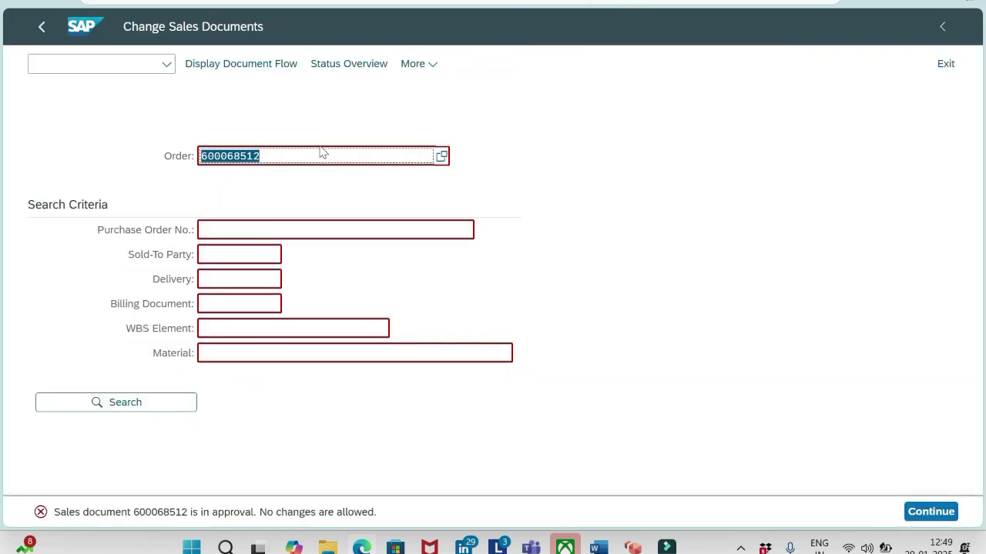
key(Return)
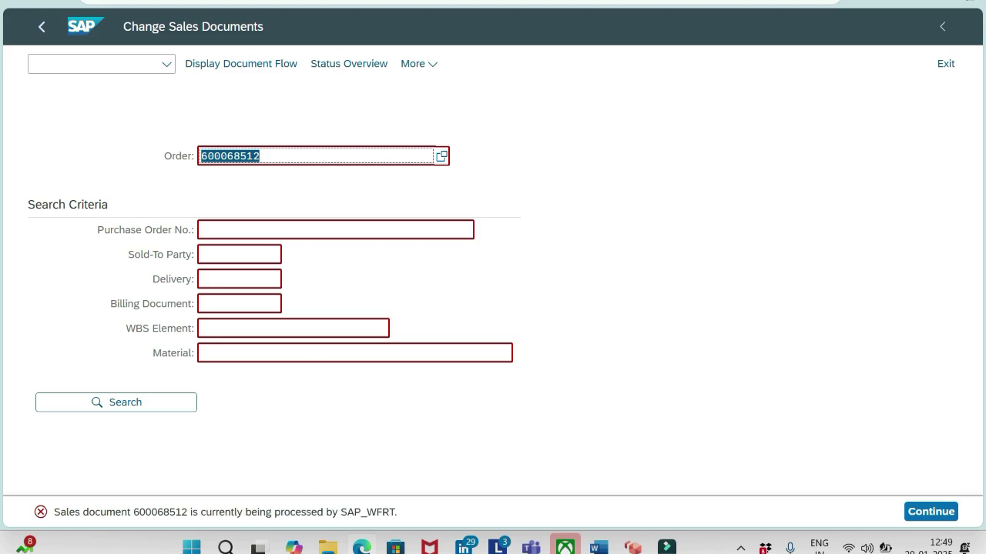
click(269, 155)
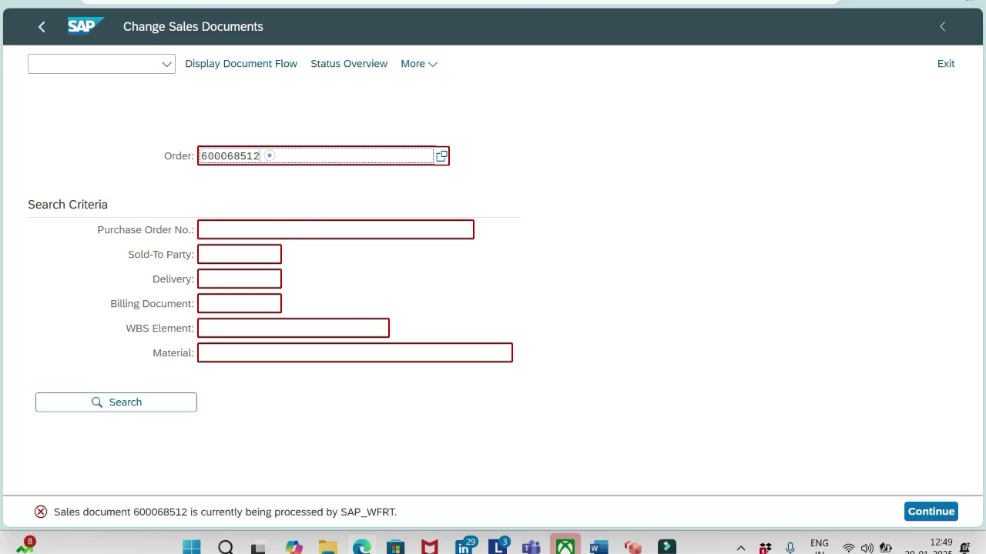
double_click(269, 155)
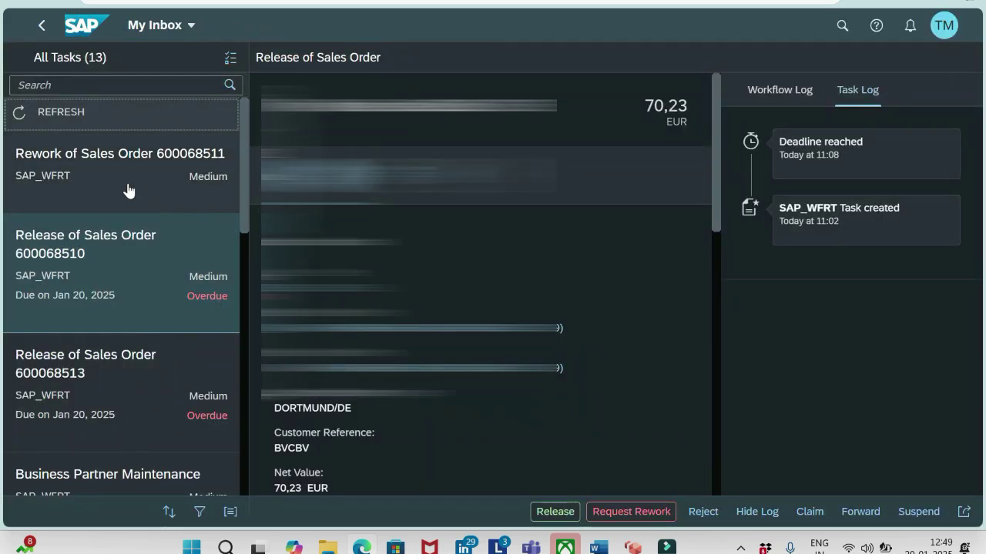
Reject the sales order of the release task directly below the rework task, submit the decision and refresh the inbox task list.
click(108, 260)
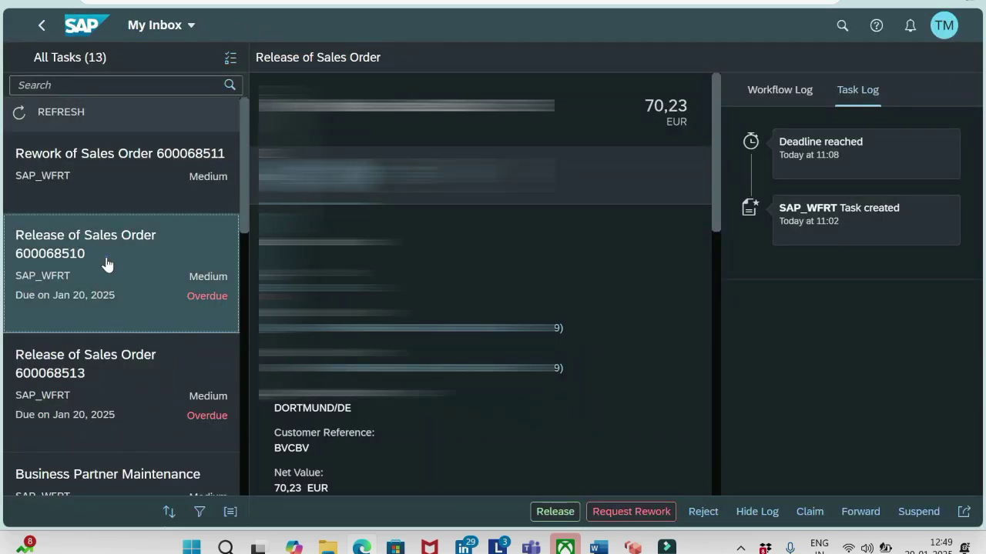
click(703, 512)
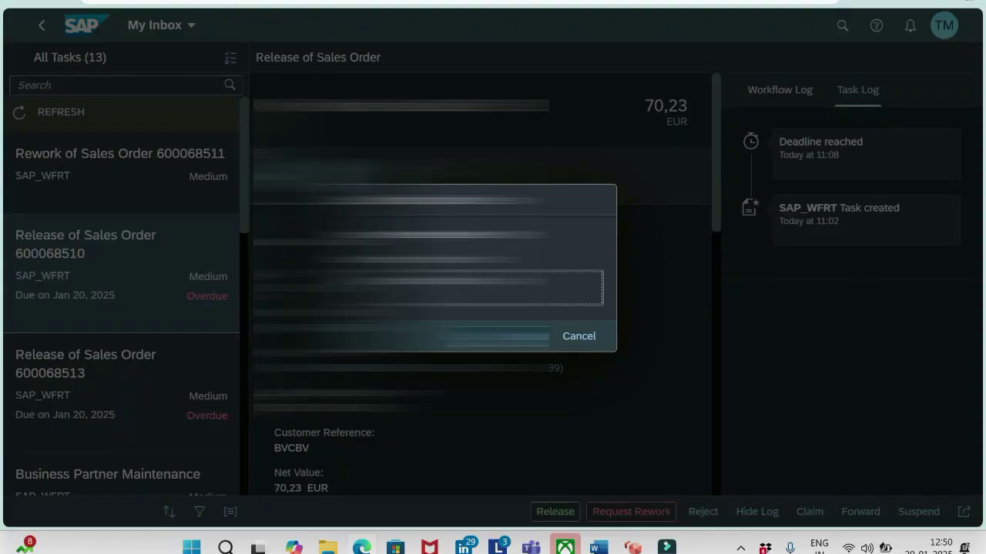
click(505, 336)
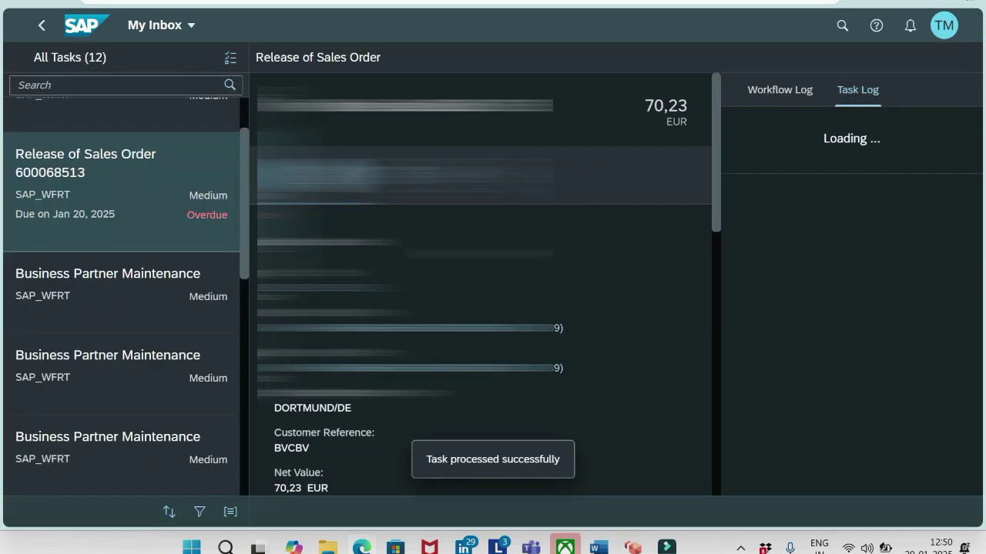
drag(242, 170, 241, 138)
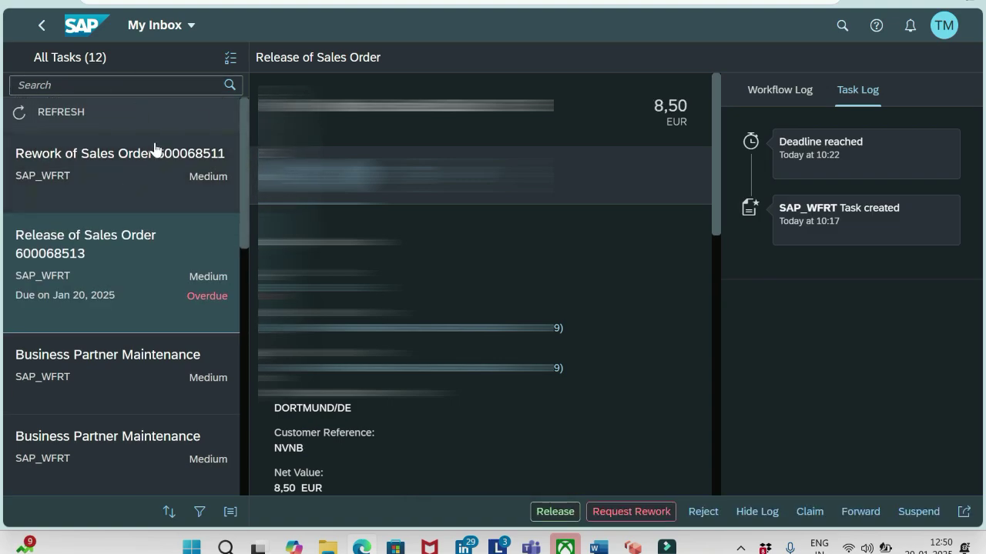
click(20, 115)
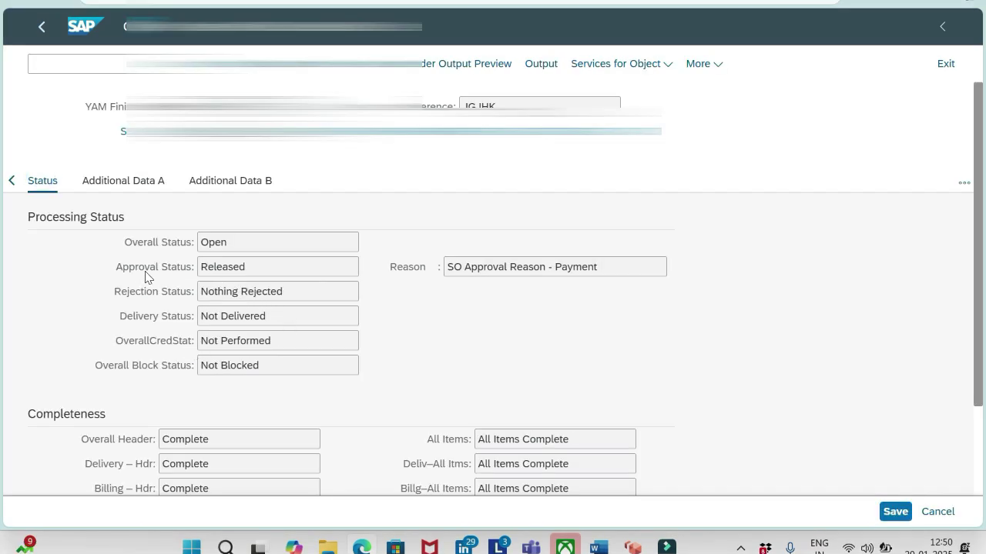
Check the approval status in the sales order's header status data, and refresh the task list in My Inbox.
double_click(257, 267)
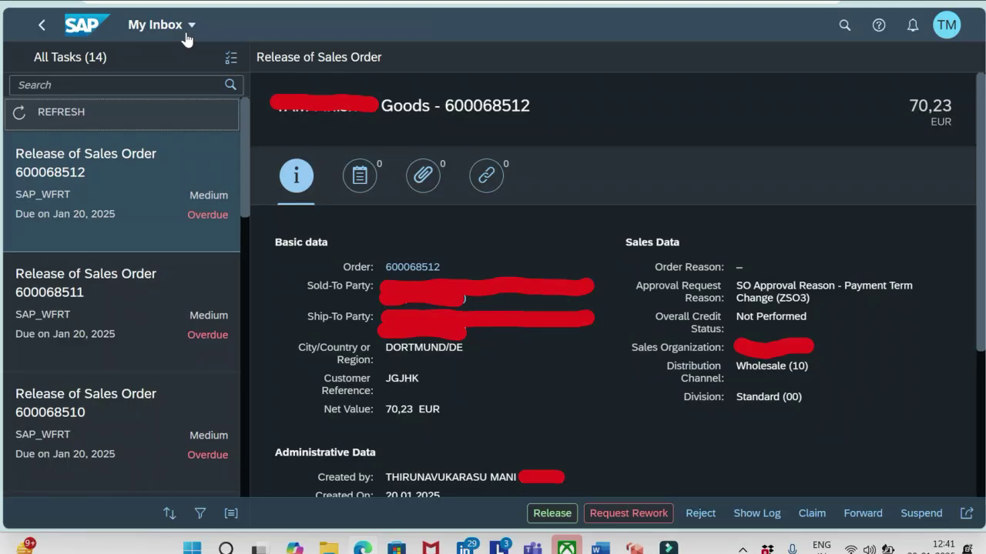
click(26, 111)
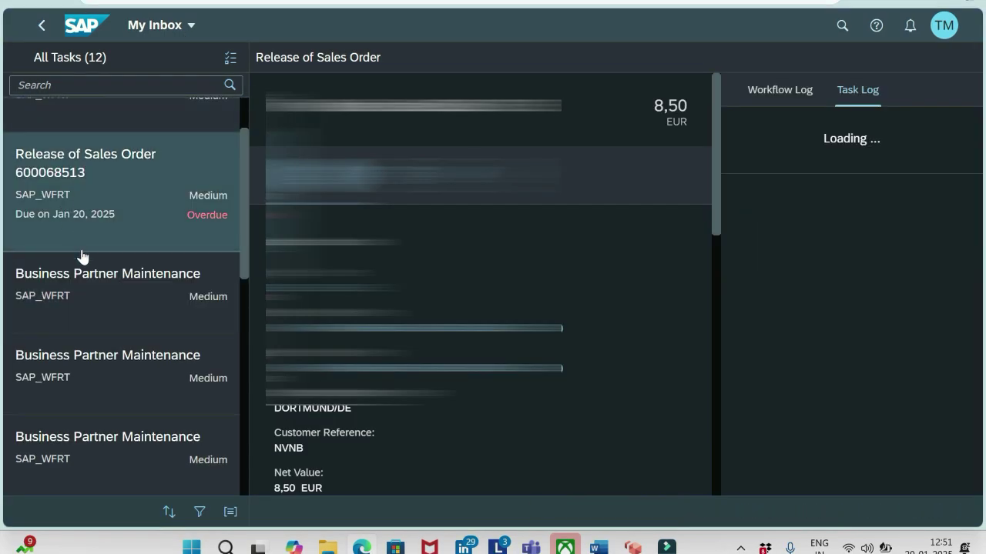
drag(236, 198, 243, 150)
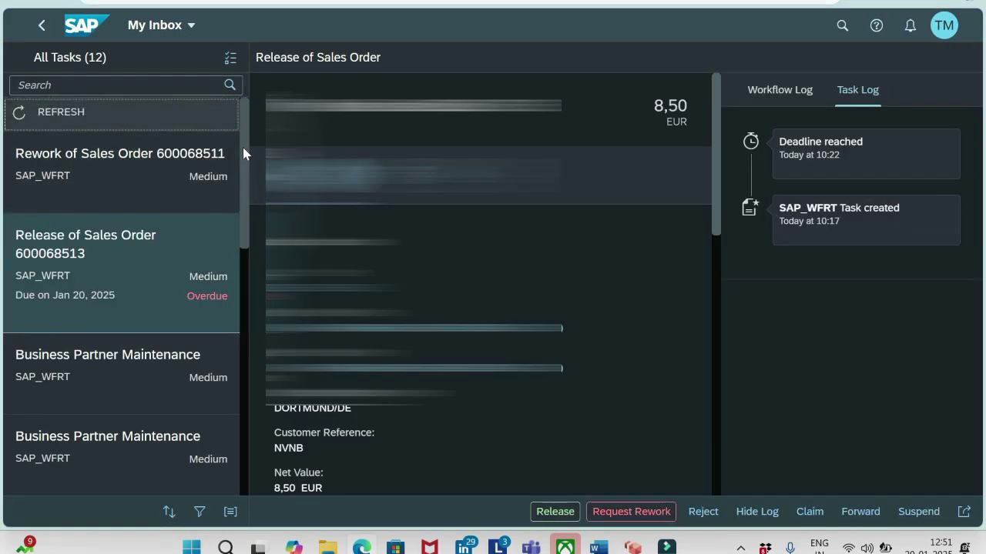